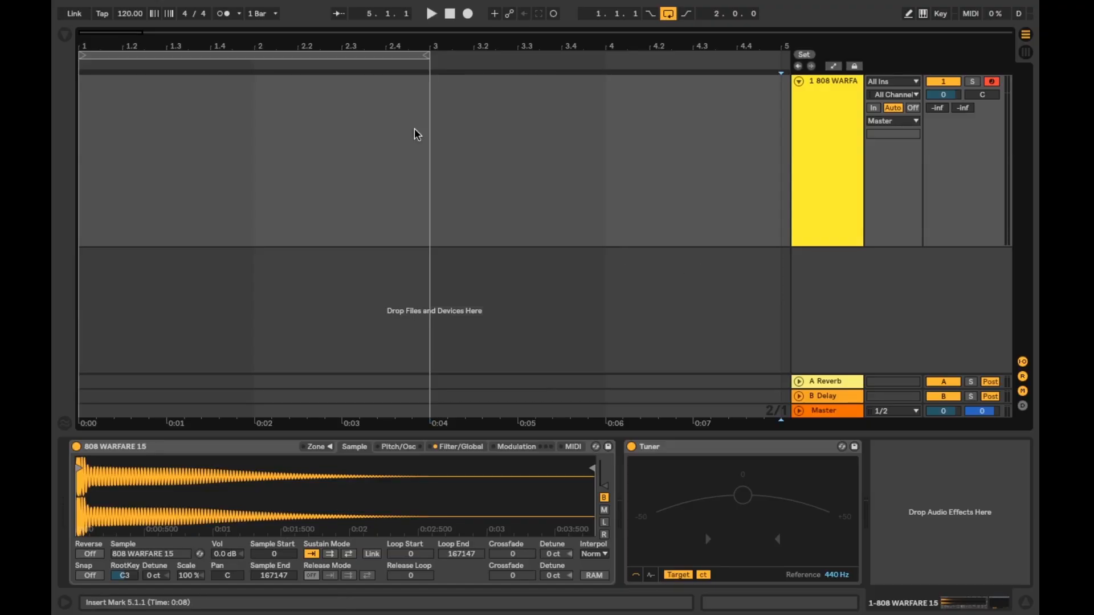
Turn the first two bars of the 808 track into an empty MIDI clip
drag(428, 166, 188, 149)
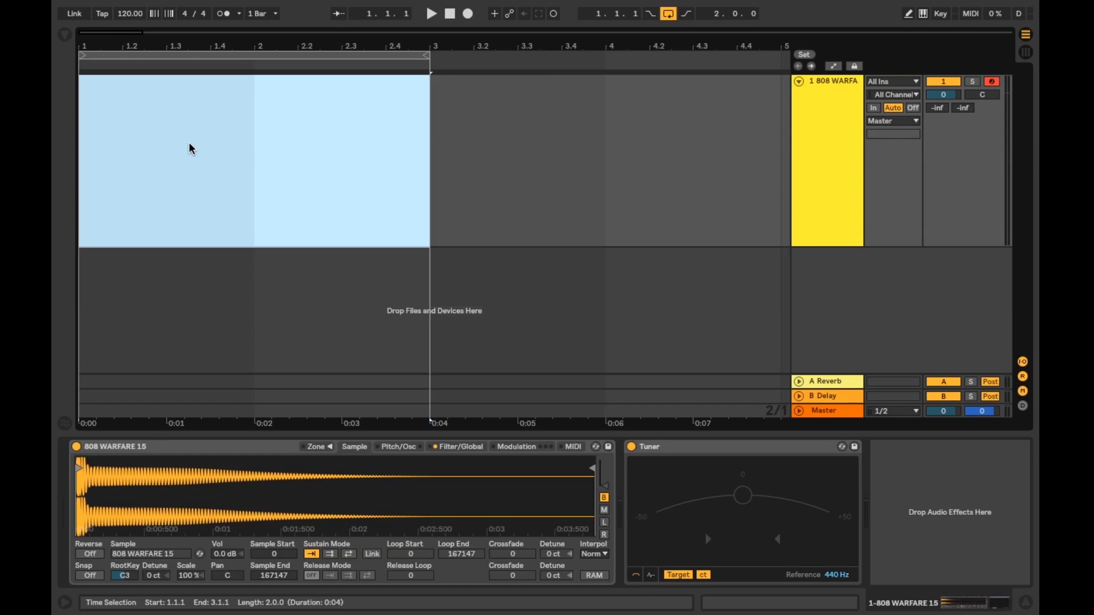
key(ctrl+shift+m)
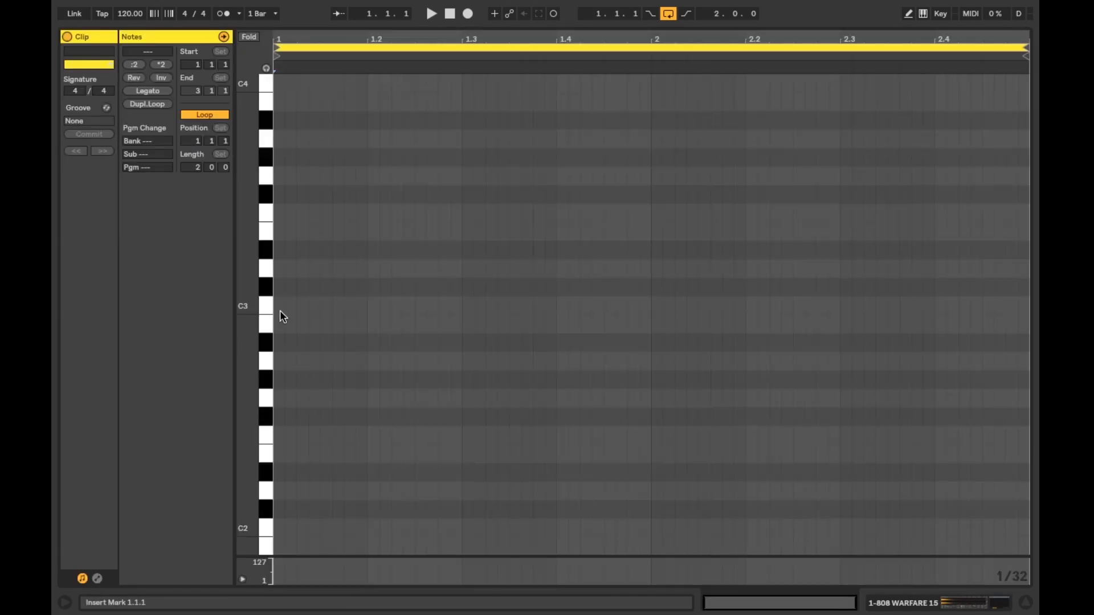
Draw a C3 note and copy it into four evenly spaced hits across both bars
drag(279, 310, 437, 308)
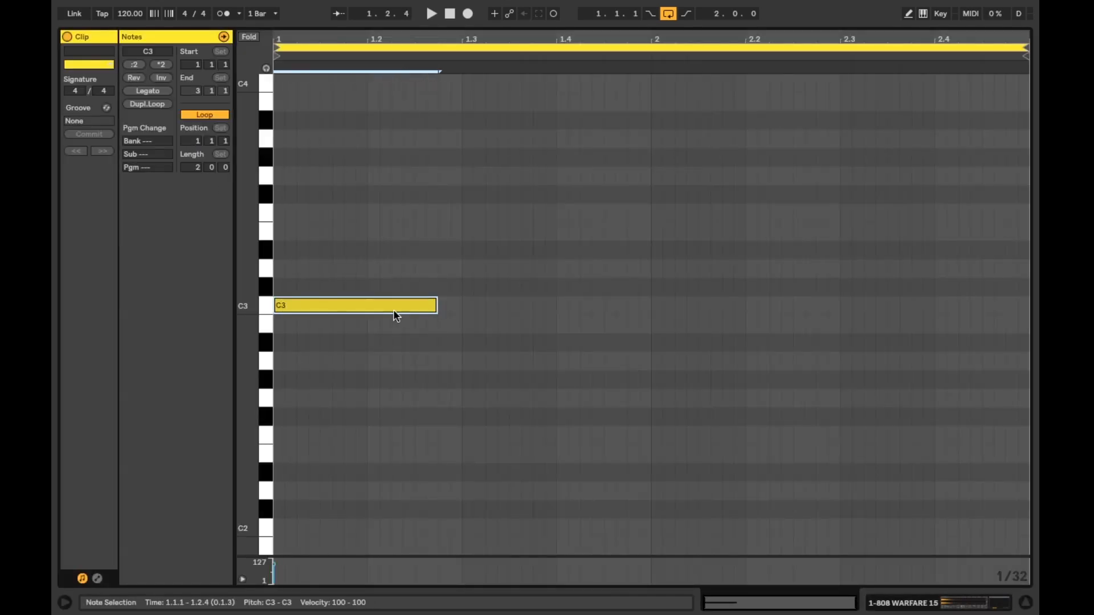
alt+drag(357, 310, 547, 308)
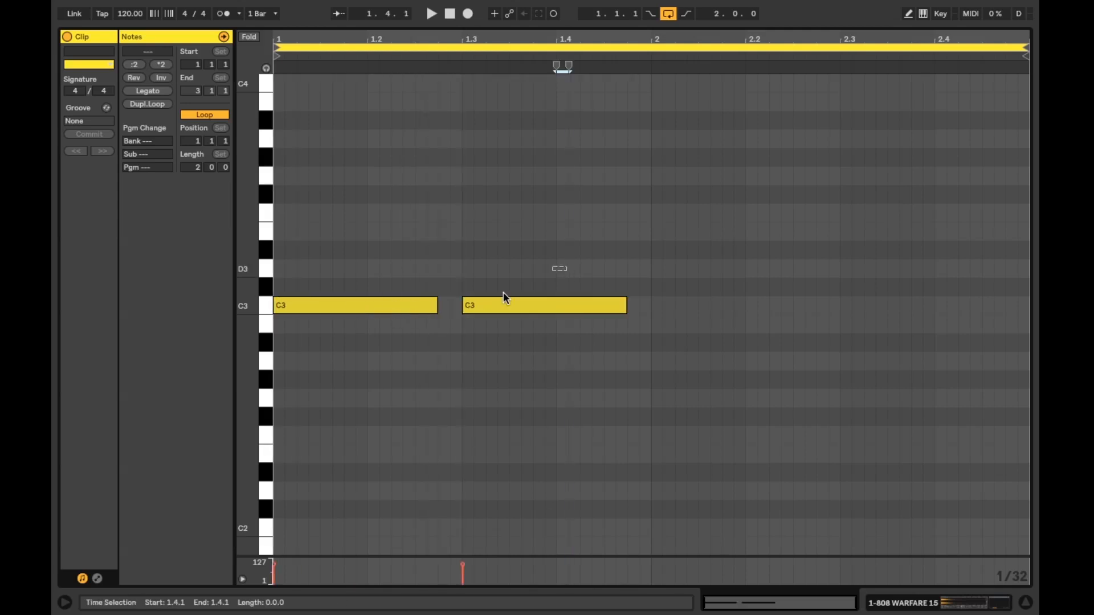
alt+drag(361, 305, 744, 308)
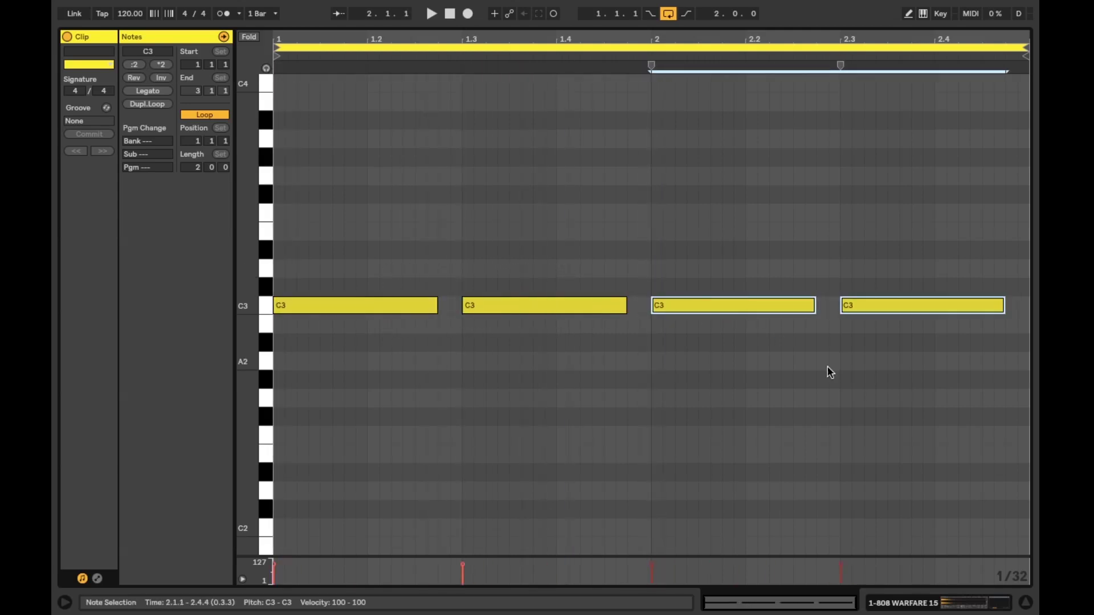
click(1026, 605)
double_click(813, 91)
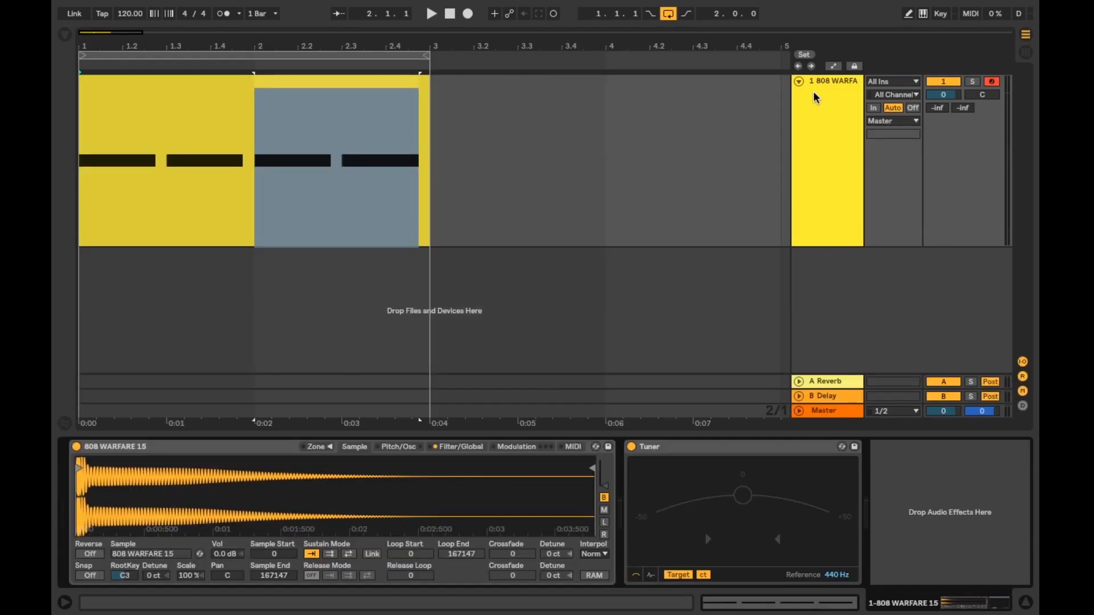
Play the 808 against the Tuner and detune the Simpler sample up about 12 cents
key(space)
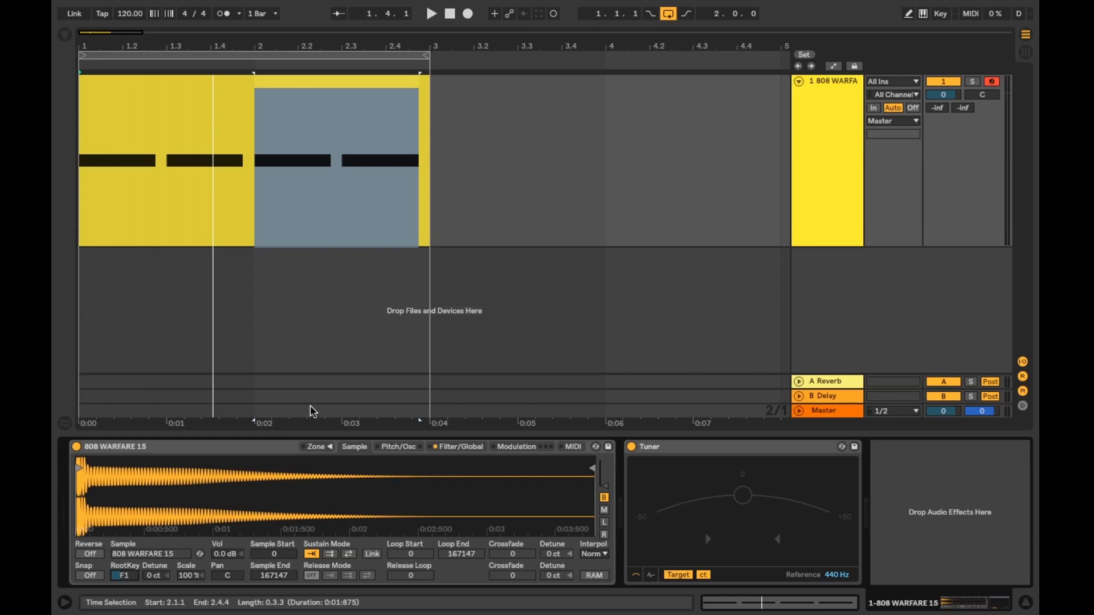
key(space)
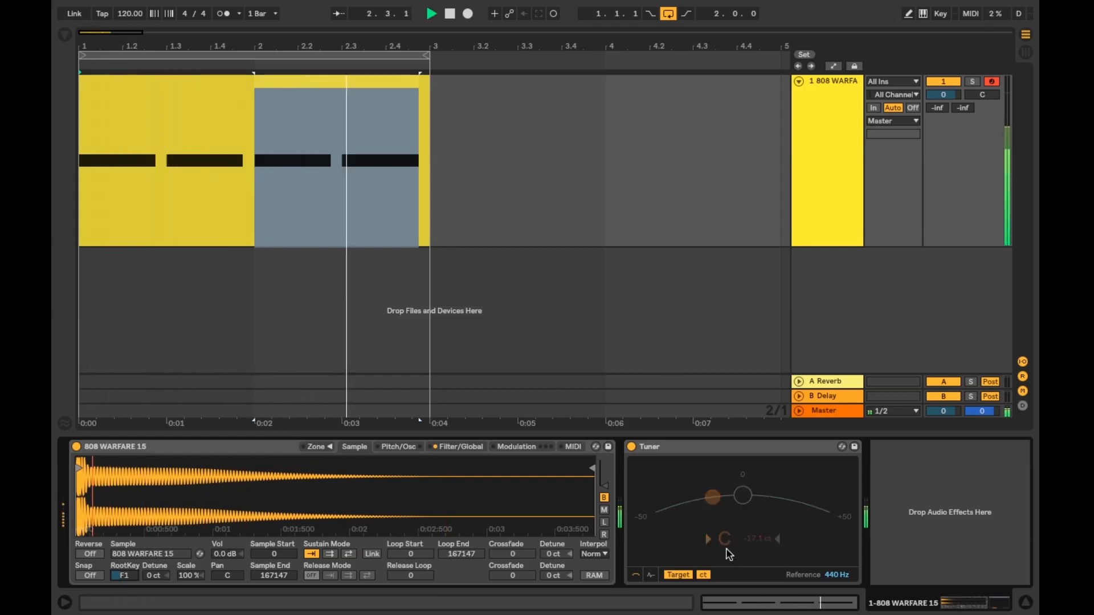
double_click(342, 86)
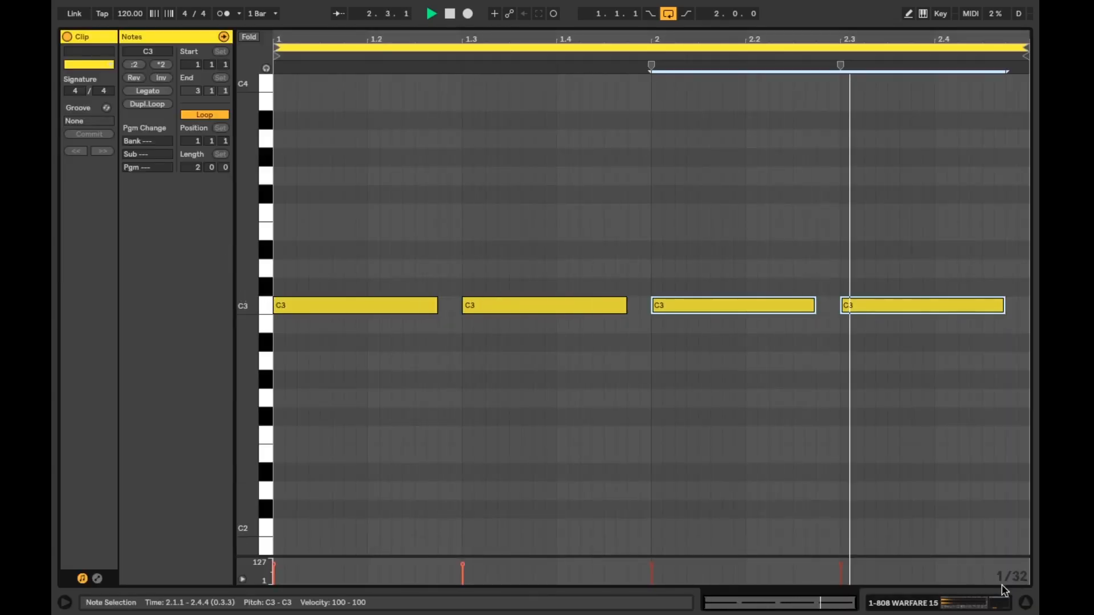
click(1027, 605)
click(828, 83)
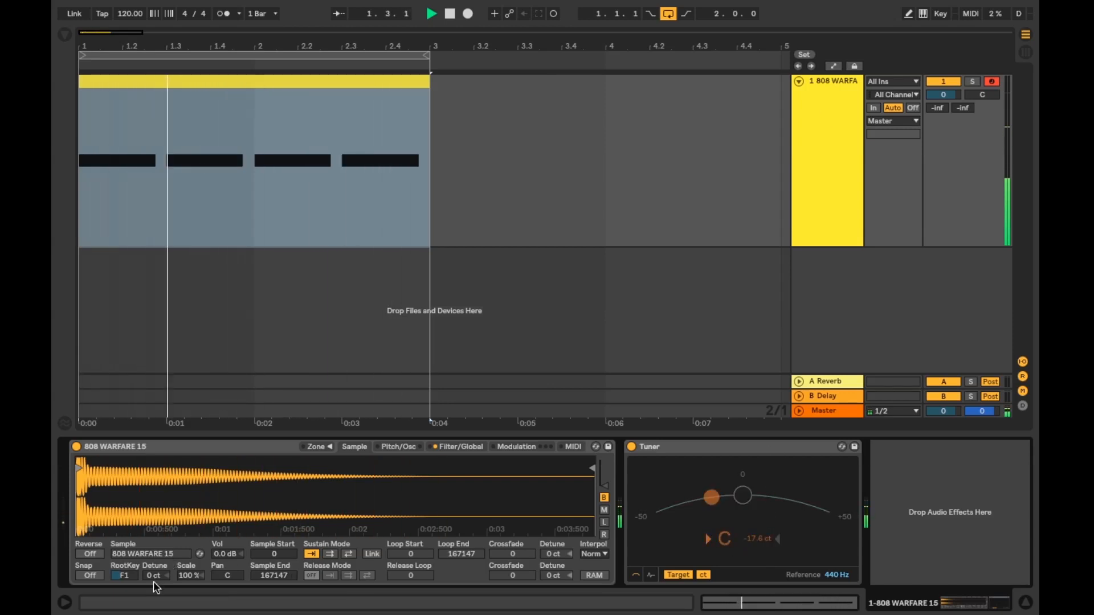
drag(154, 578, 153, 564)
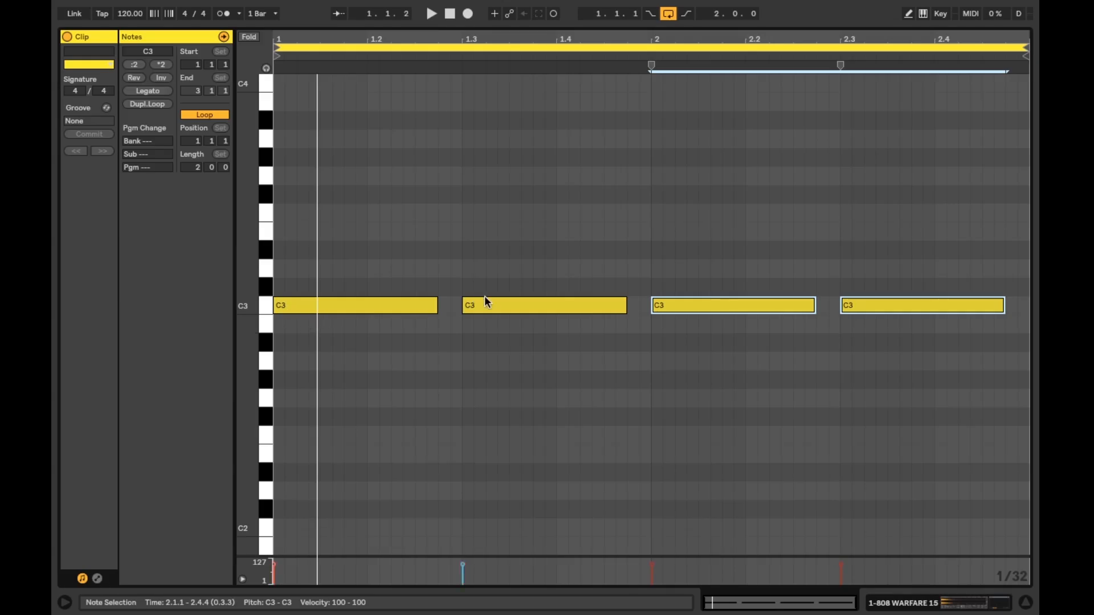
Lower the second, third and fourth notes to A2, F2 and E2
drag(498, 310, 498, 363)
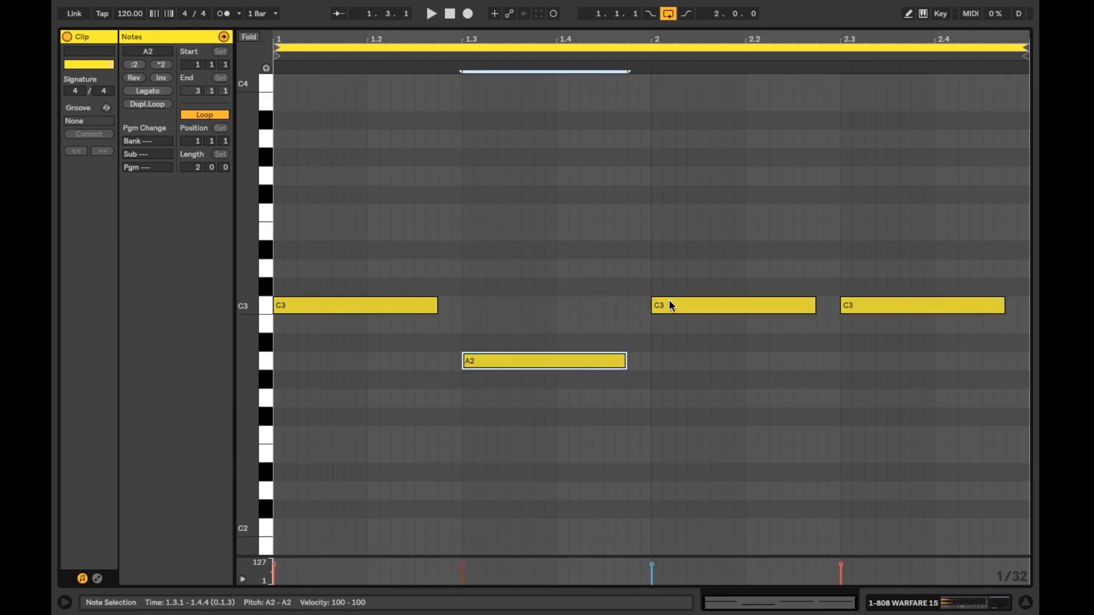
drag(669, 305, 675, 436)
click(854, 309)
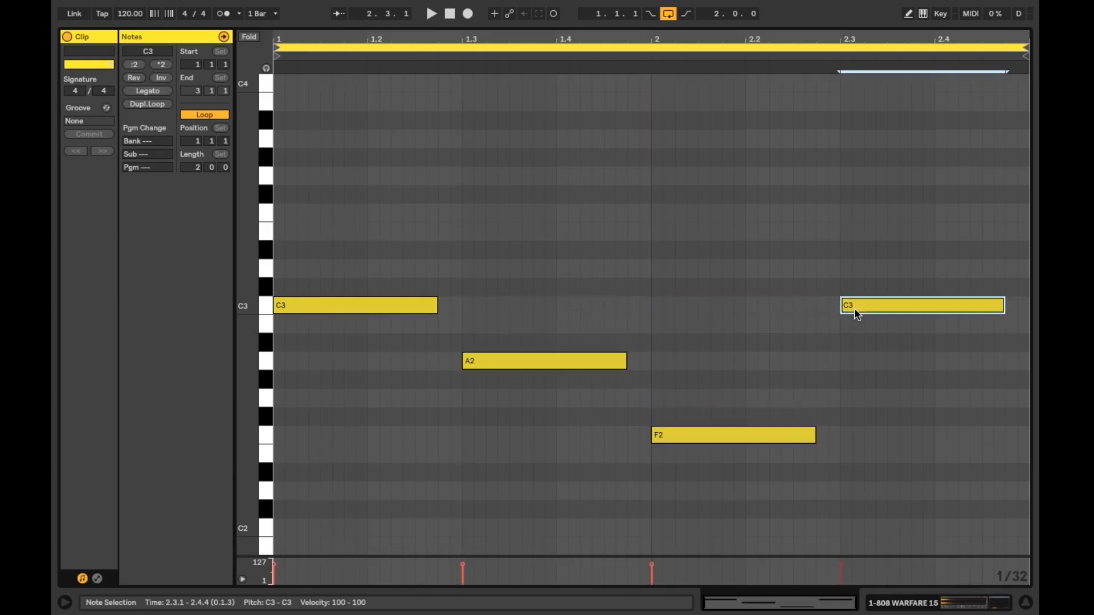
drag(853, 308, 854, 454)
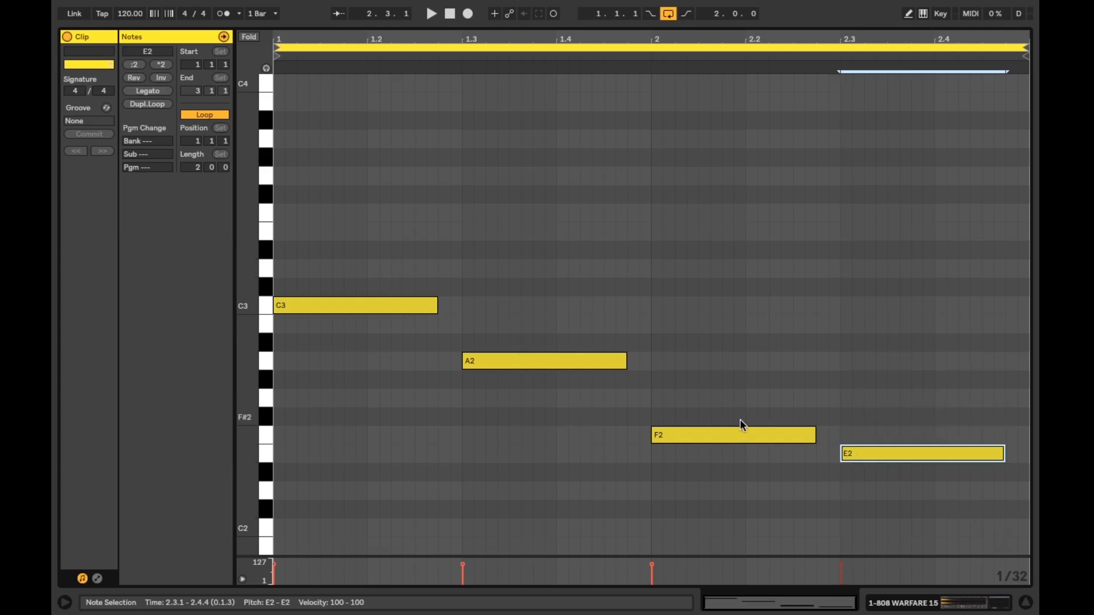
Play the new C3–A2–F2–E2 808 melody with the sampler and tuner shown
click(1028, 607)
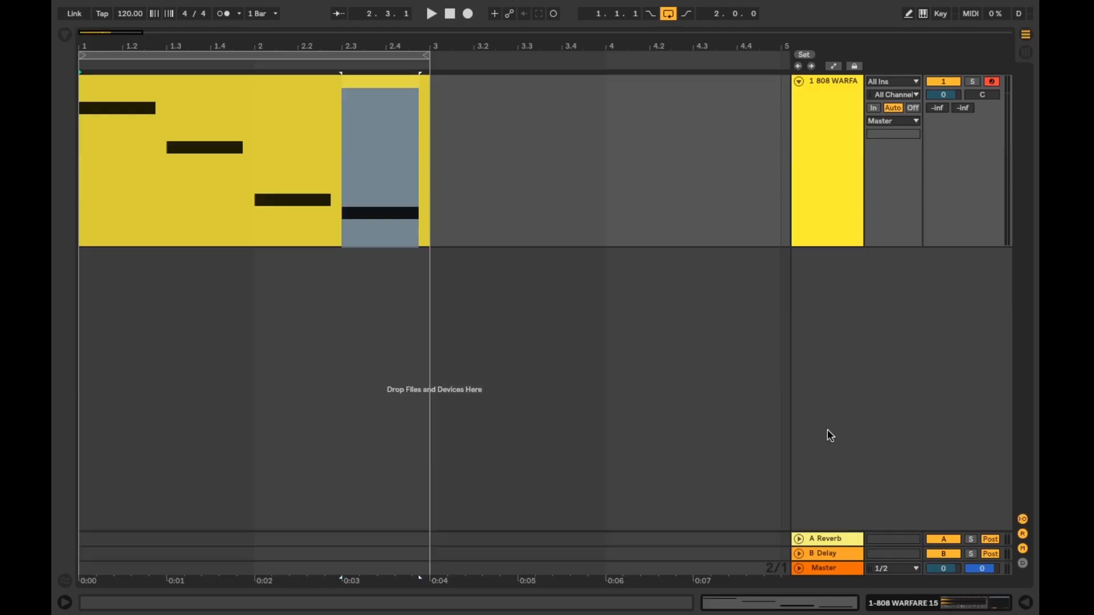
double_click(839, 83)
key(space)
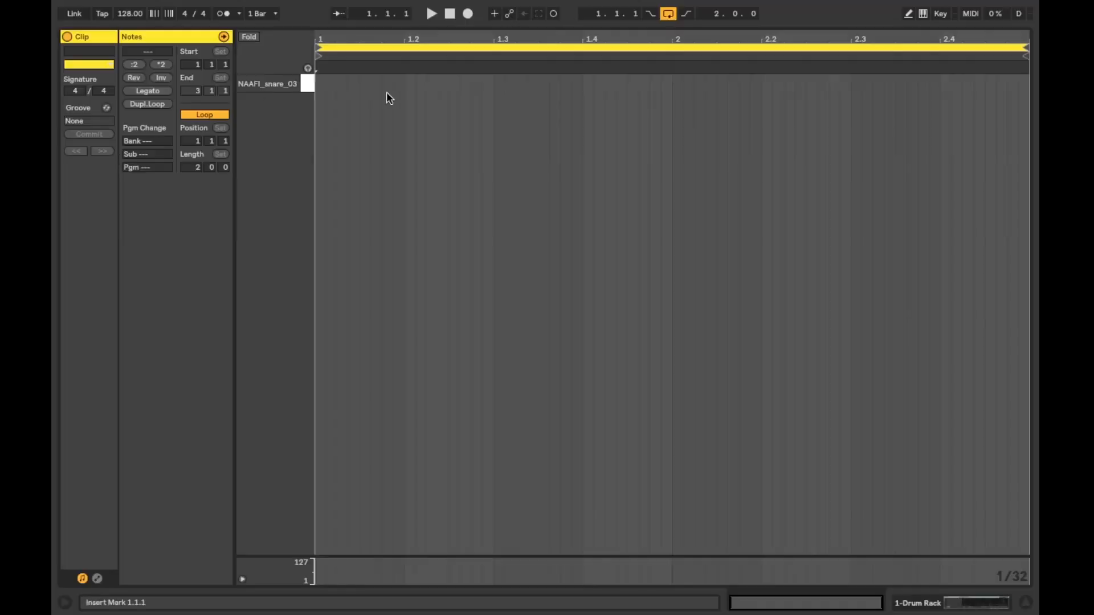
Set the clip's note grid to 1/16
right_click(366, 92)
click(470, 285)
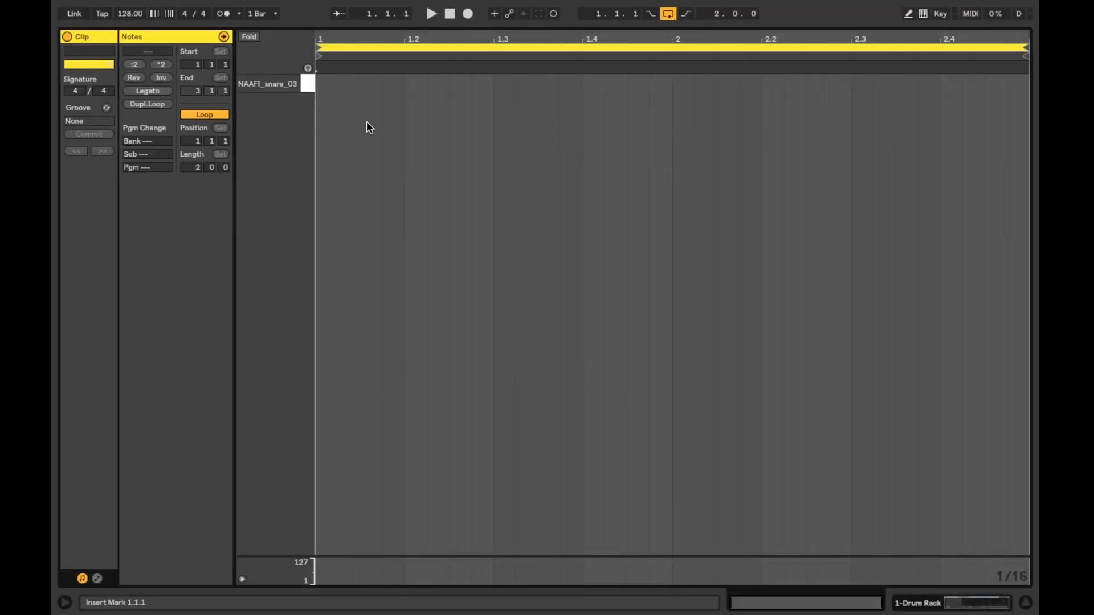
Add snare hits across bar 1 and duplicate the pattern into bar 2
double_click(412, 88)
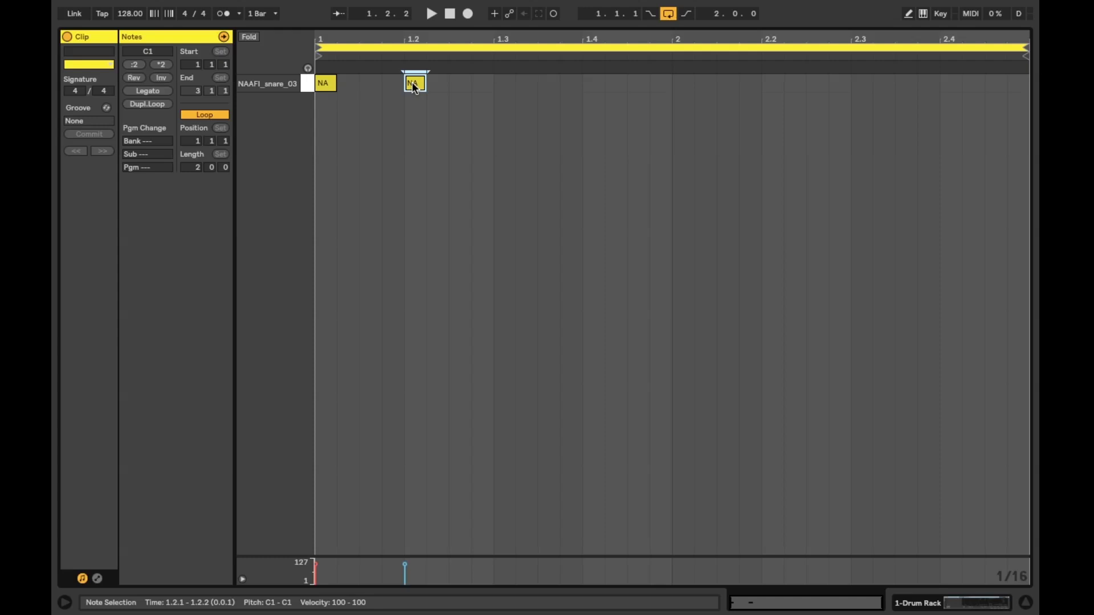
double_click(510, 88)
double_click(574, 83)
double_click(637, 84)
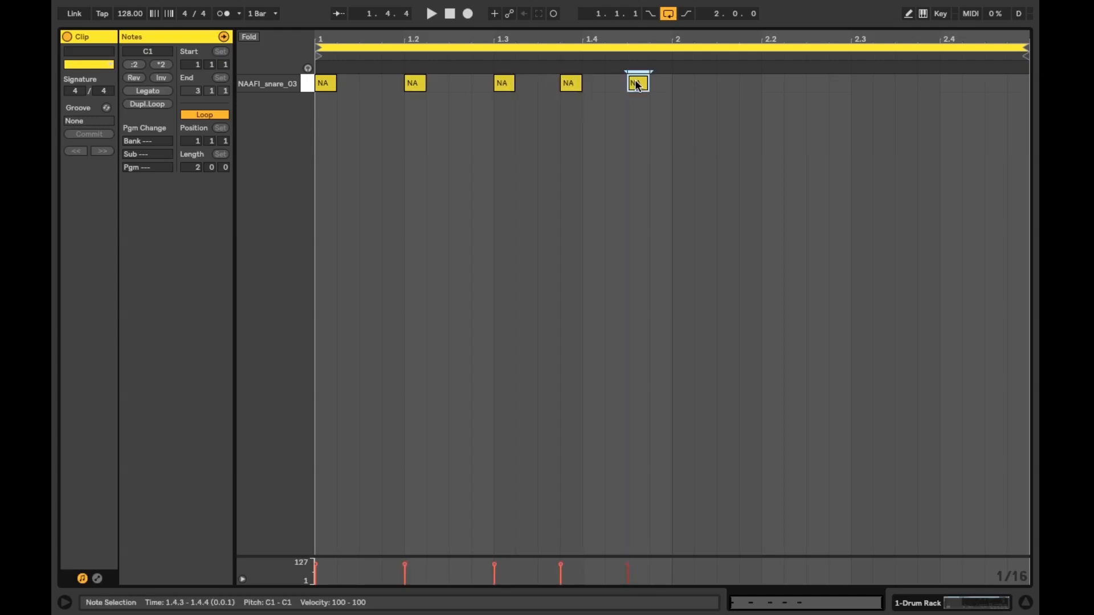
mouse_move(670, 86)
mouse_down()
mouse_move(359, 91)
mouse_move(680, 83)
mouse_up()
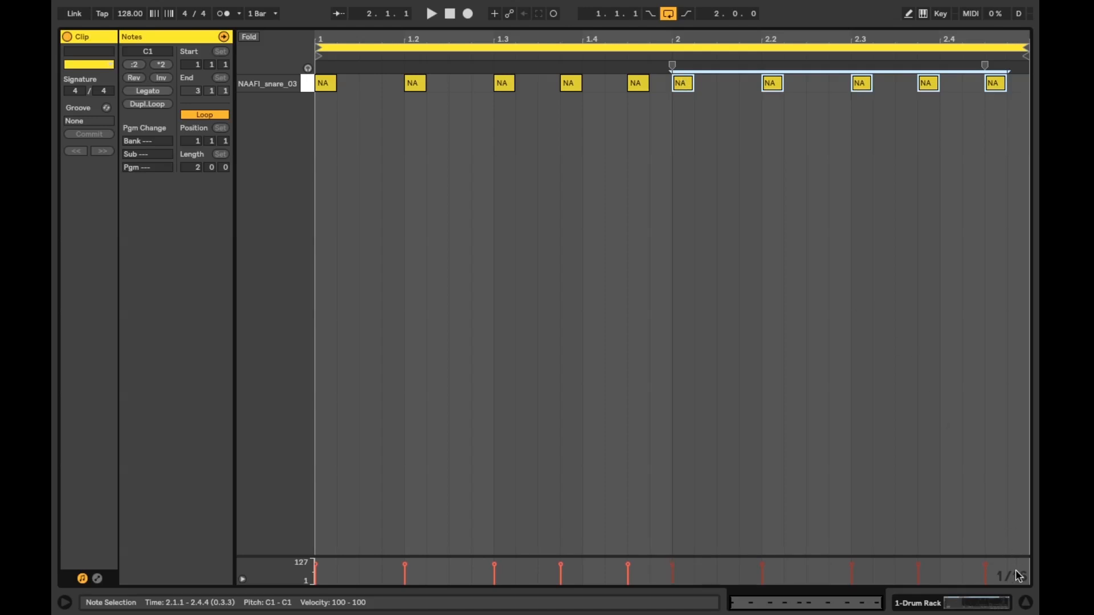
click(1025, 605)
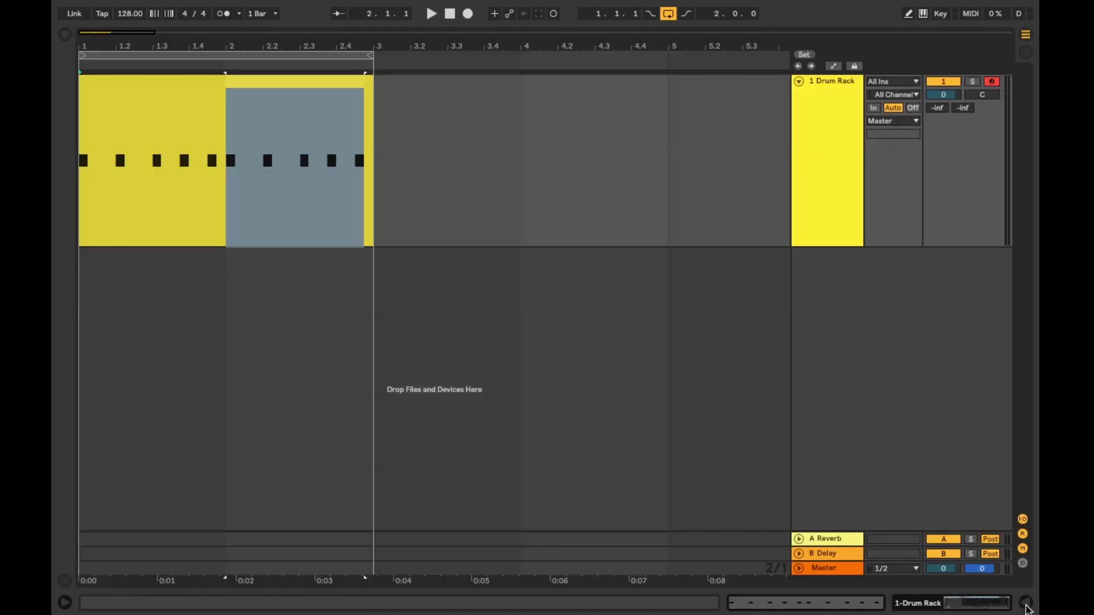
double_click(820, 100)
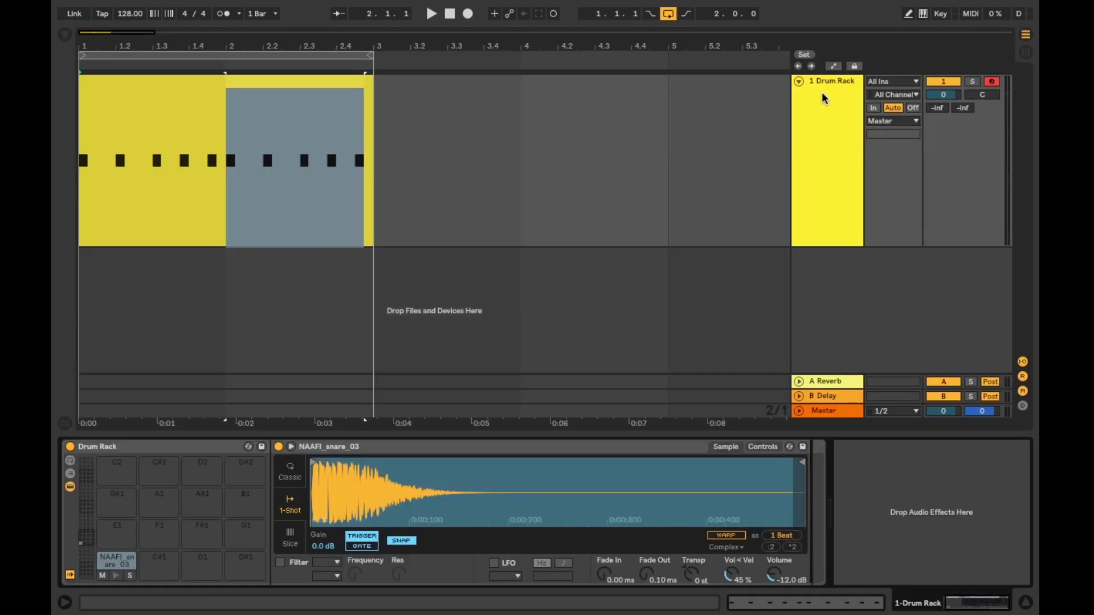
Add Spectrum to the snare chain, expand it full width and play the snare
click(64, 47)
scroll(323, 224, down, 5)
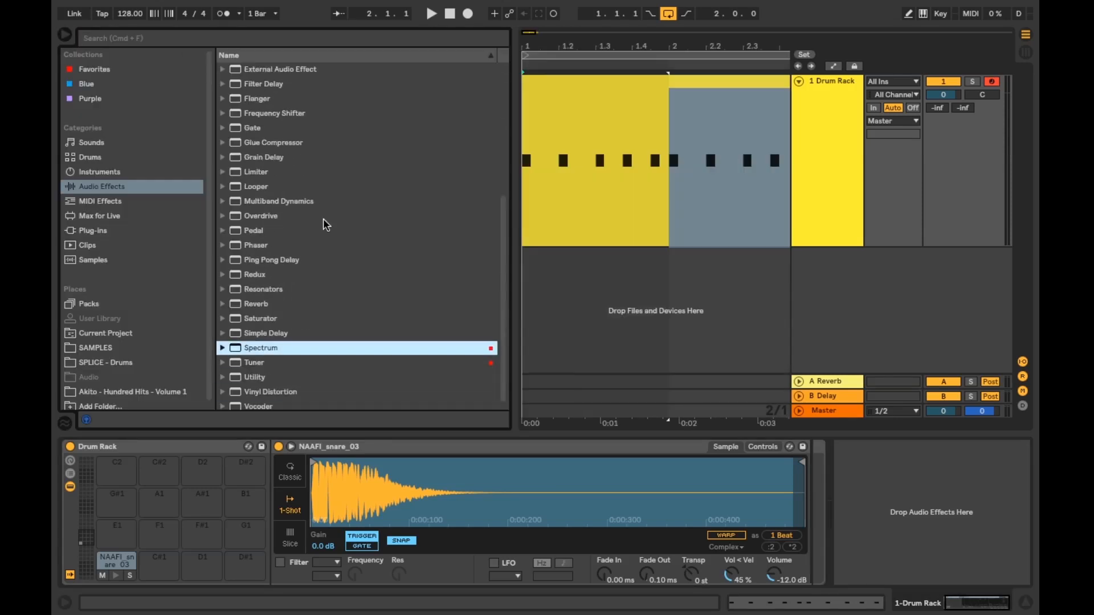
double_click(299, 351)
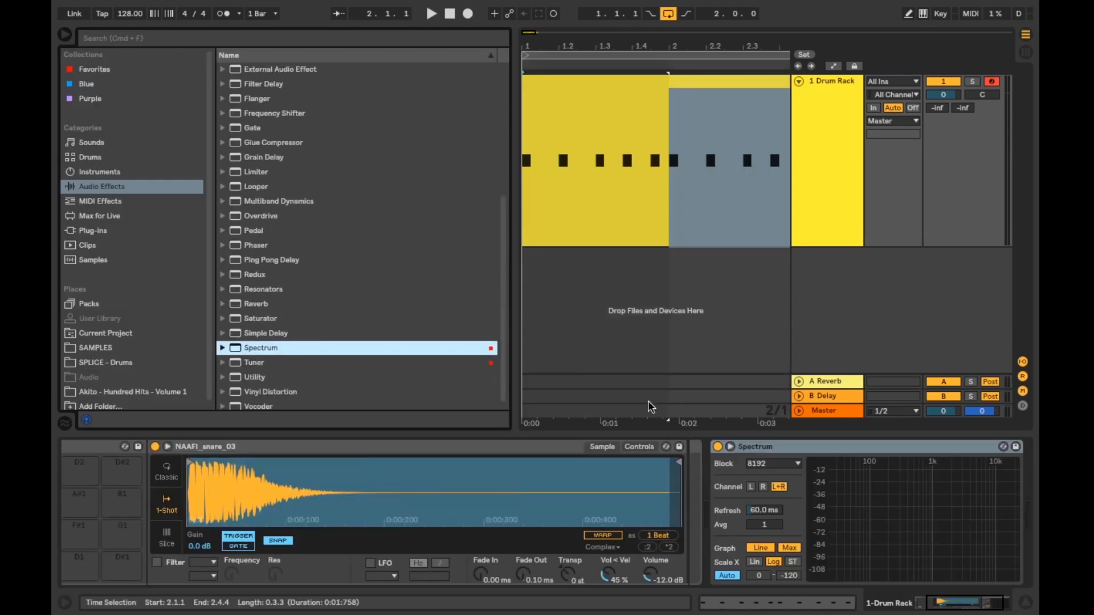
click(730, 447)
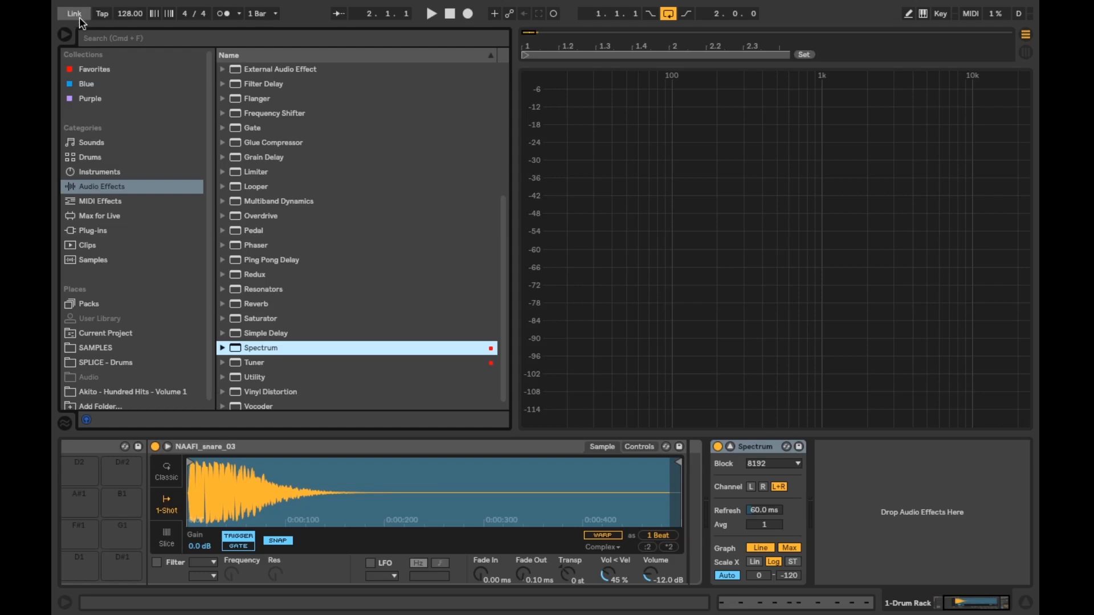
click(67, 36)
key(space)
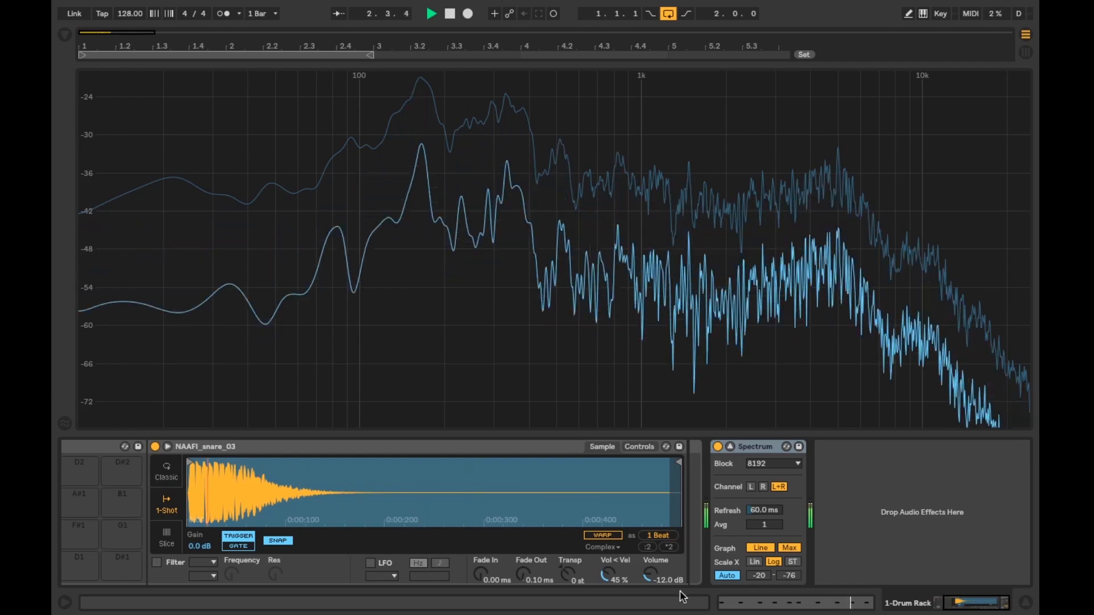
Raise the snare's Simpler Transp to +5 st so its peak sits near A2
click(638, 447)
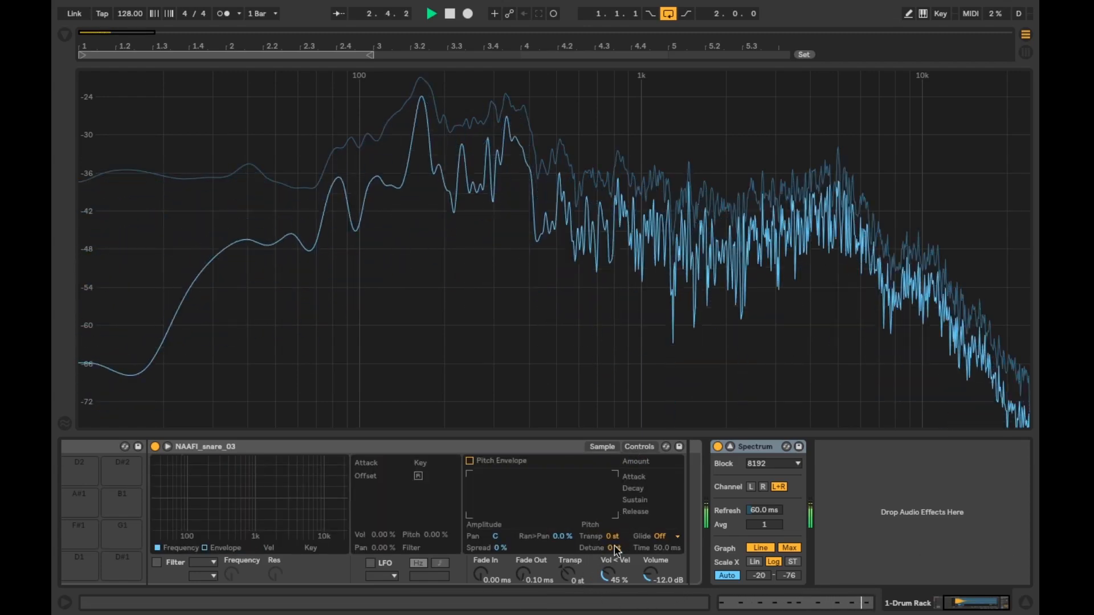
drag(612, 548, 613, 529)
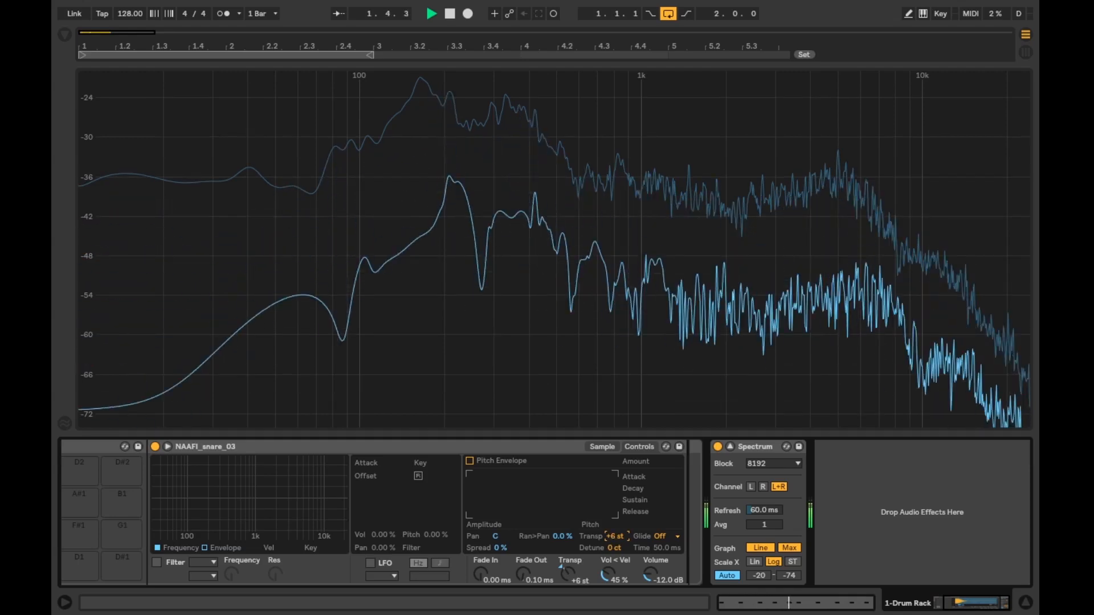
drag(612, 537, 612, 539)
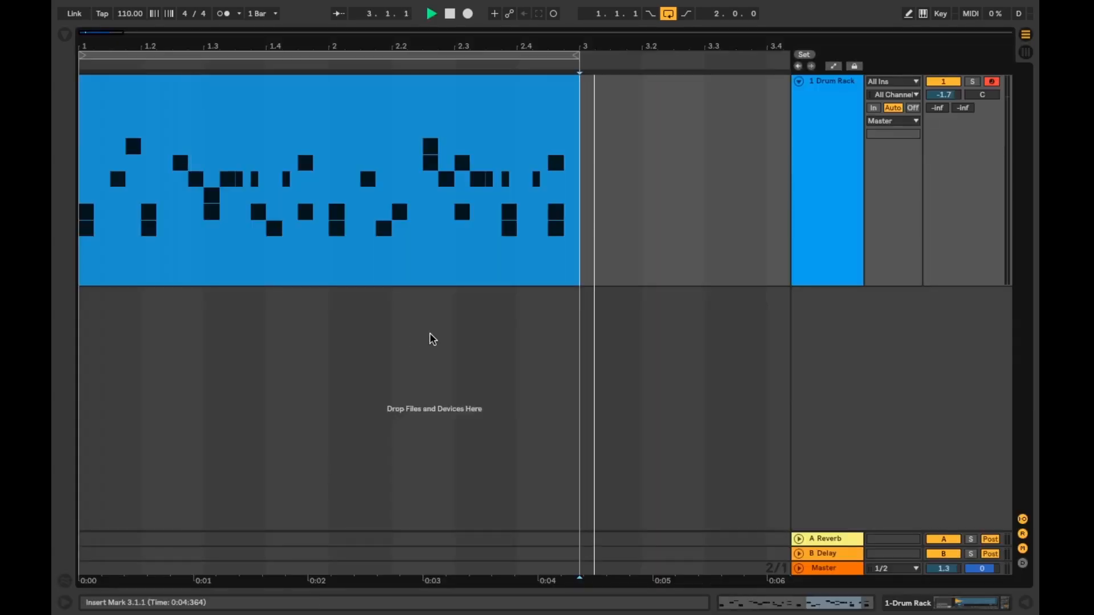
Stop playback of the Drum Rack pattern
click(450, 13)
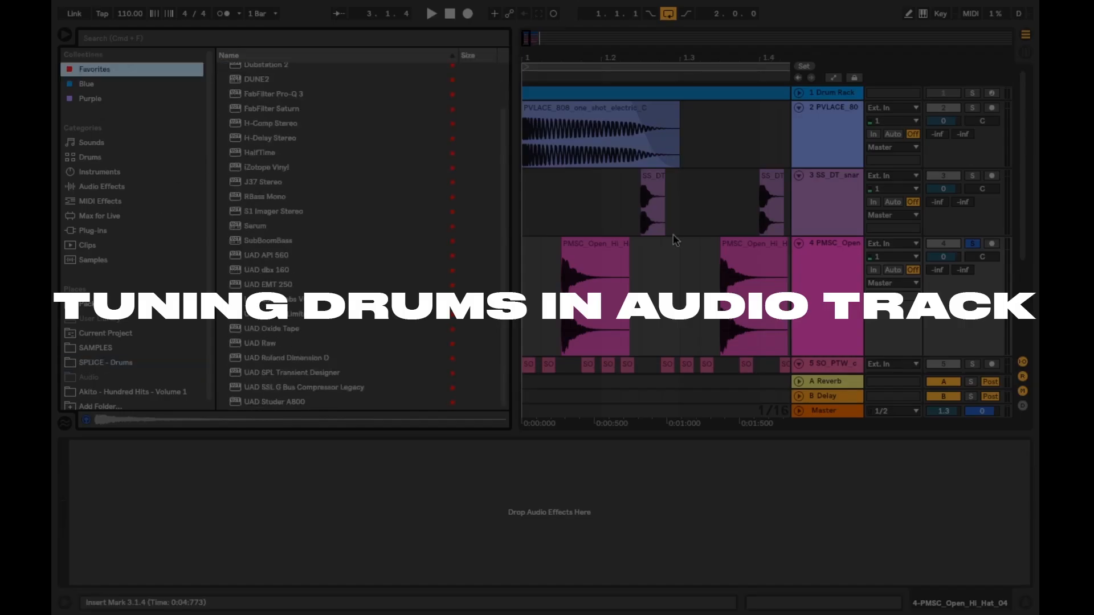
click(68, 38)
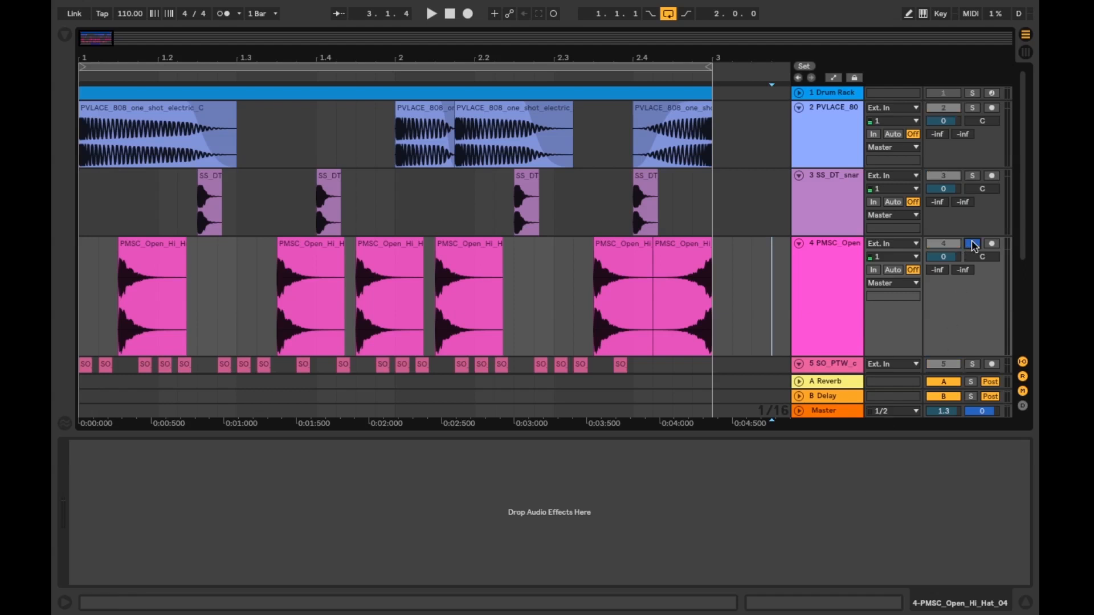
click(65, 38)
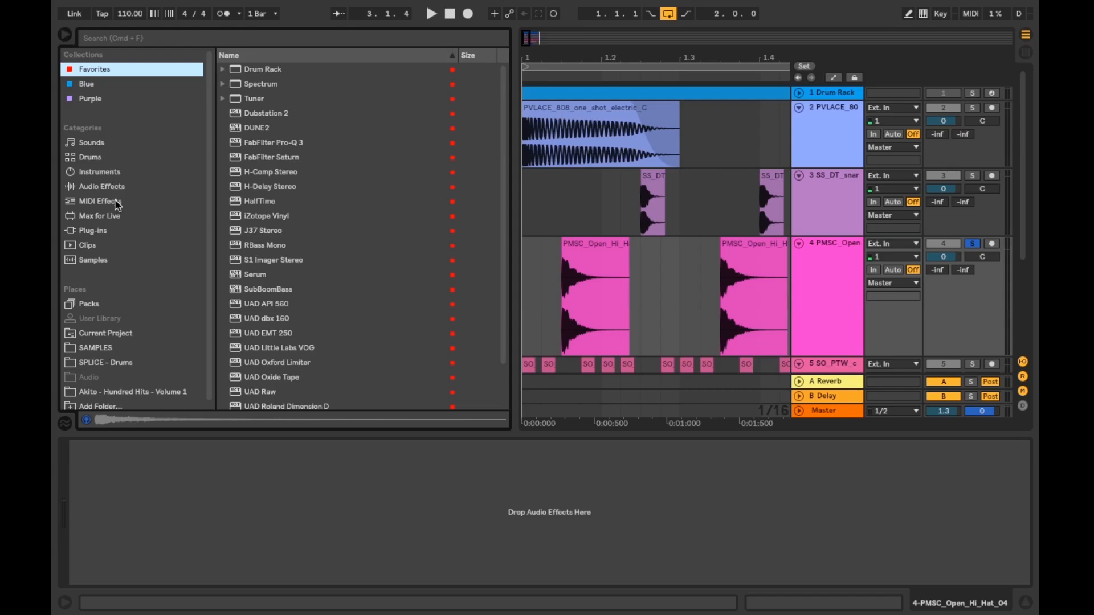
Add Spectrum to the hi-hat track, expand it and play to read the peak near 3.06 kHz
click(102, 186)
scroll(299, 245, down, 5)
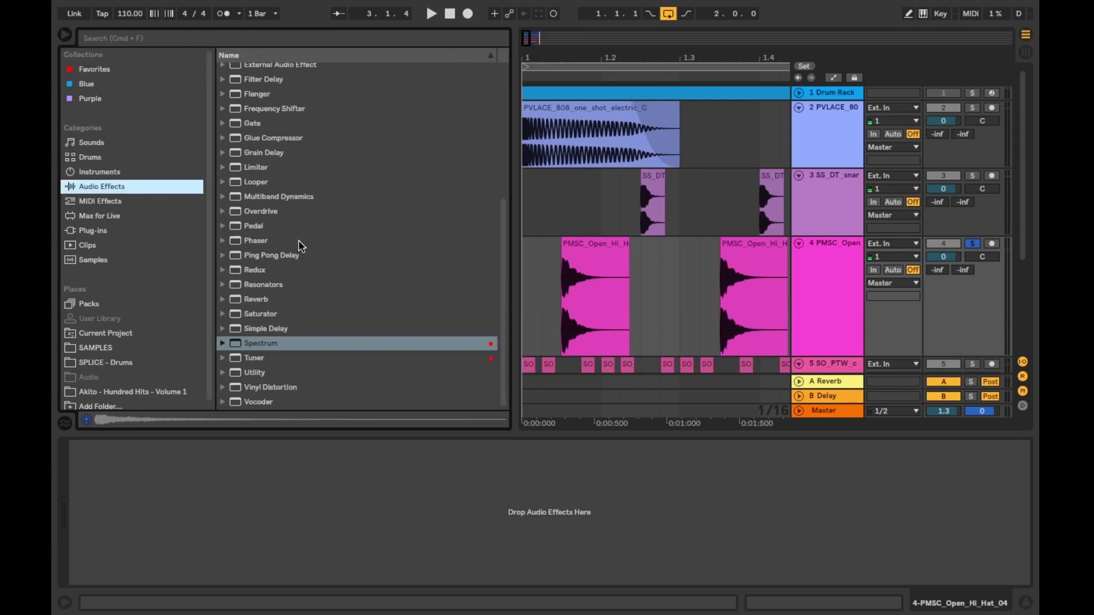
double_click(288, 348)
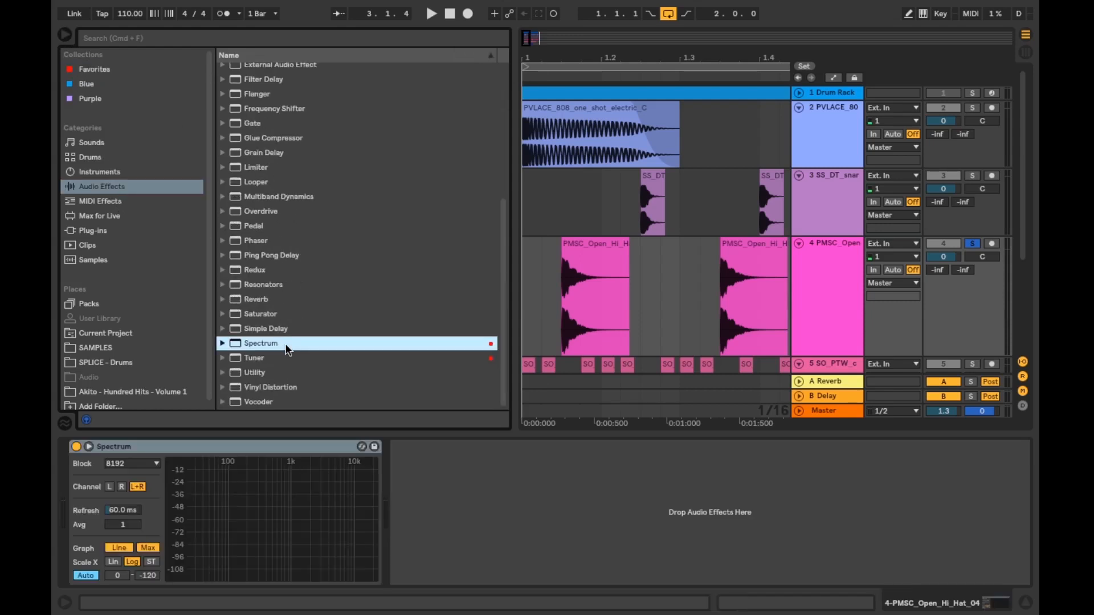
click(89, 446)
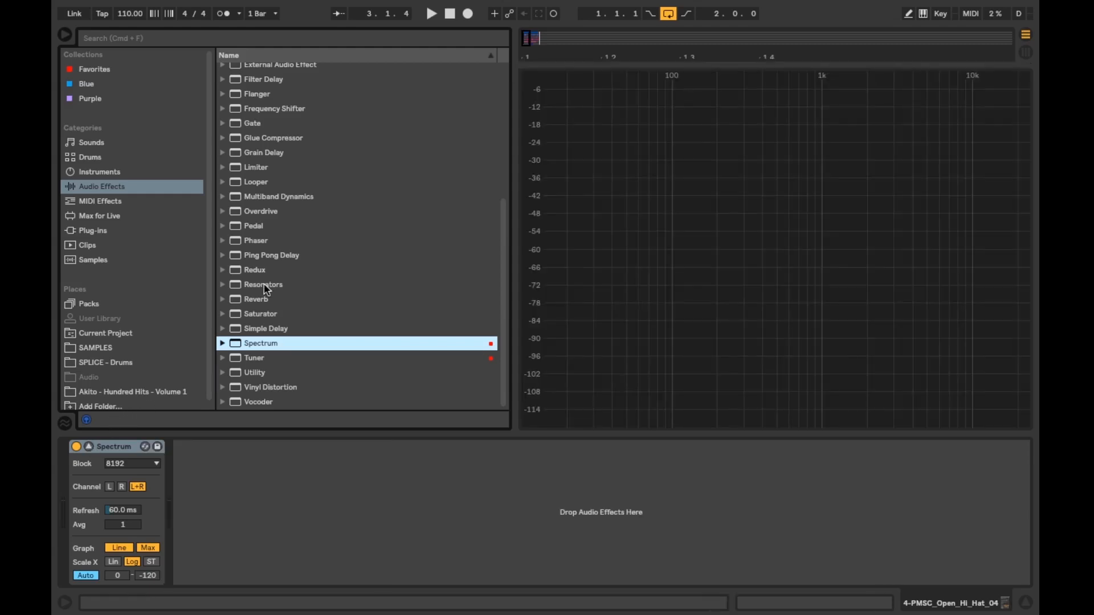
click(66, 40)
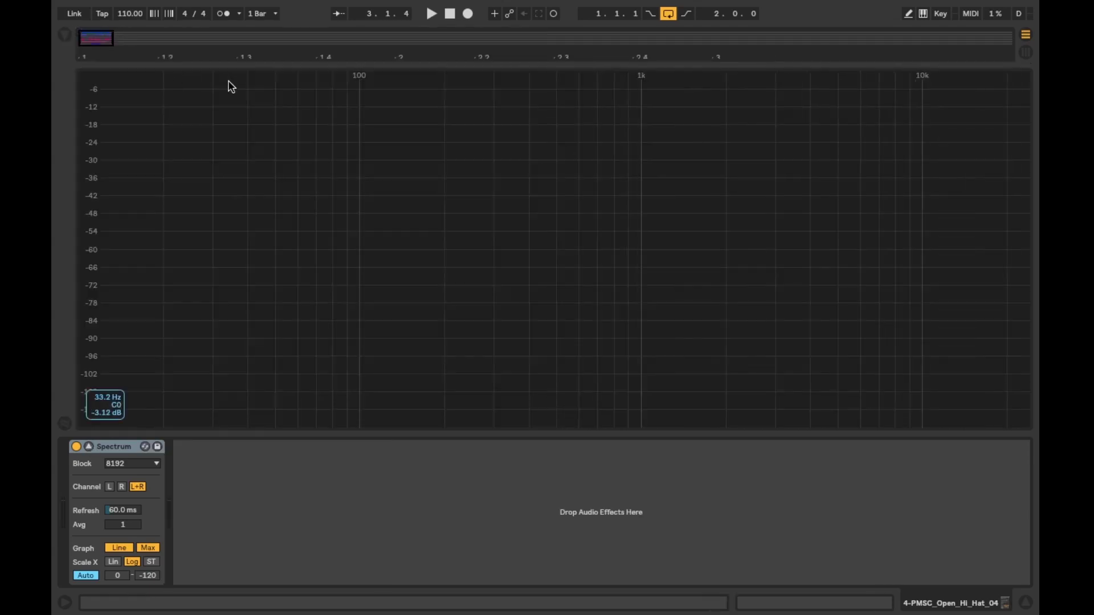
click(431, 14)
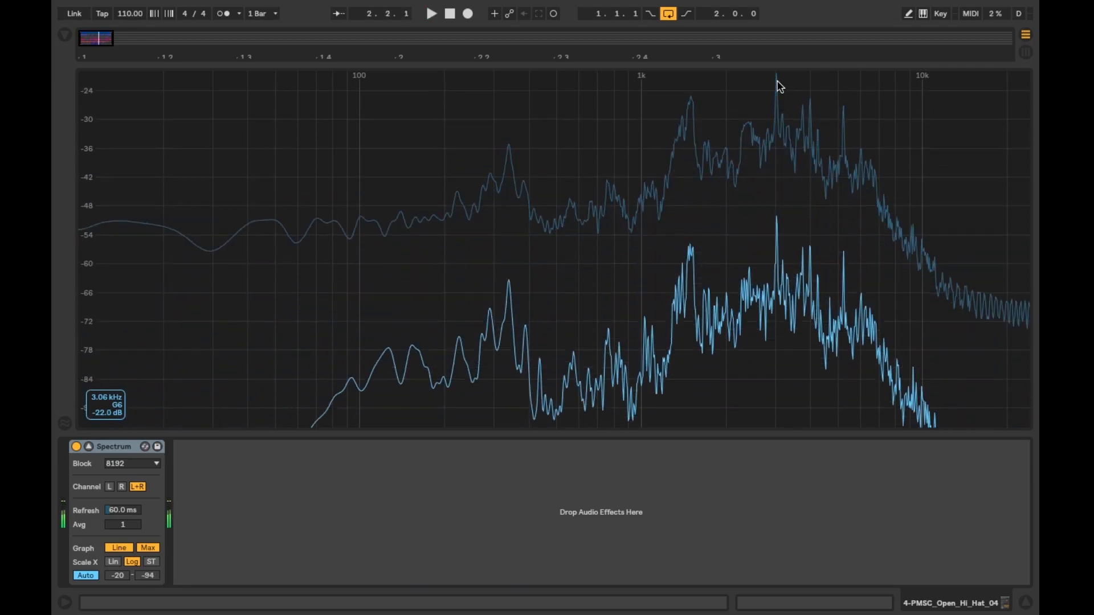
double_click(1028, 607)
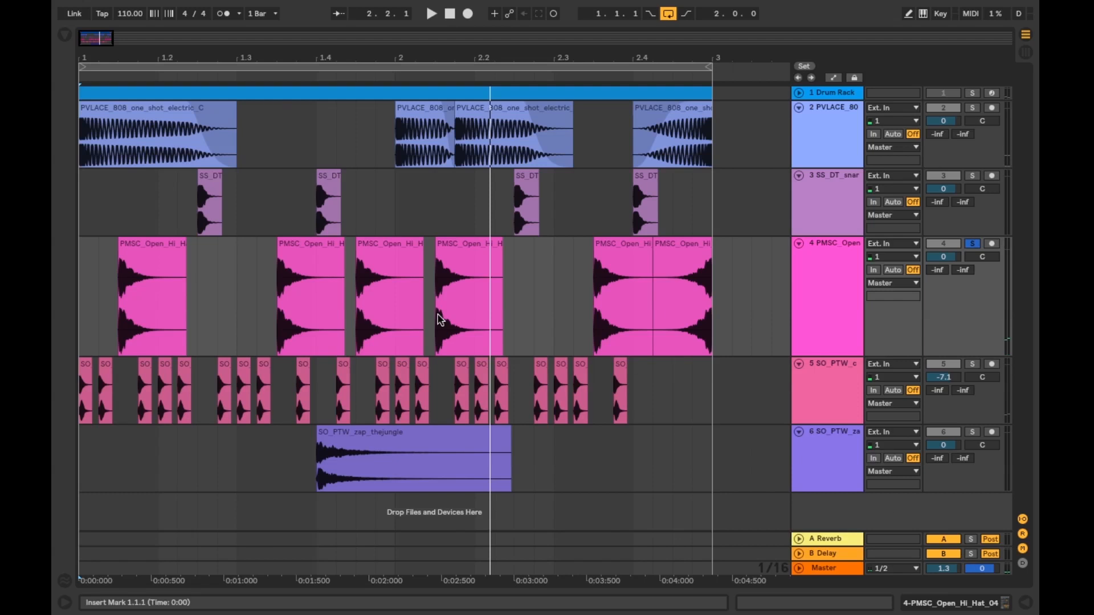
Transpose the first hi-hat clip +1 st and replay it through the full-width spectrum
click(142, 251)
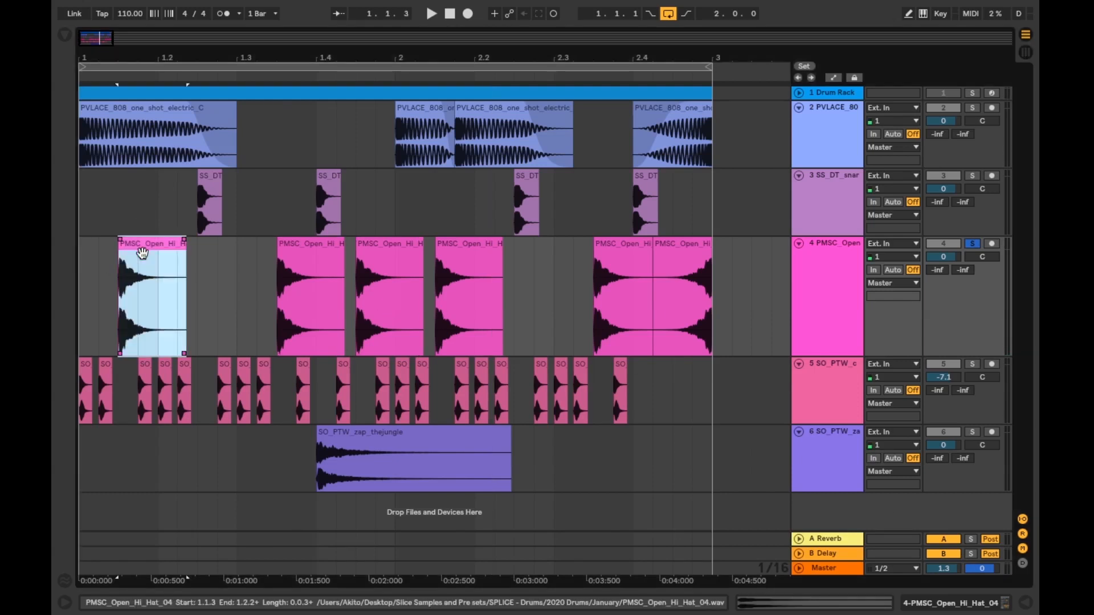
double_click(145, 248)
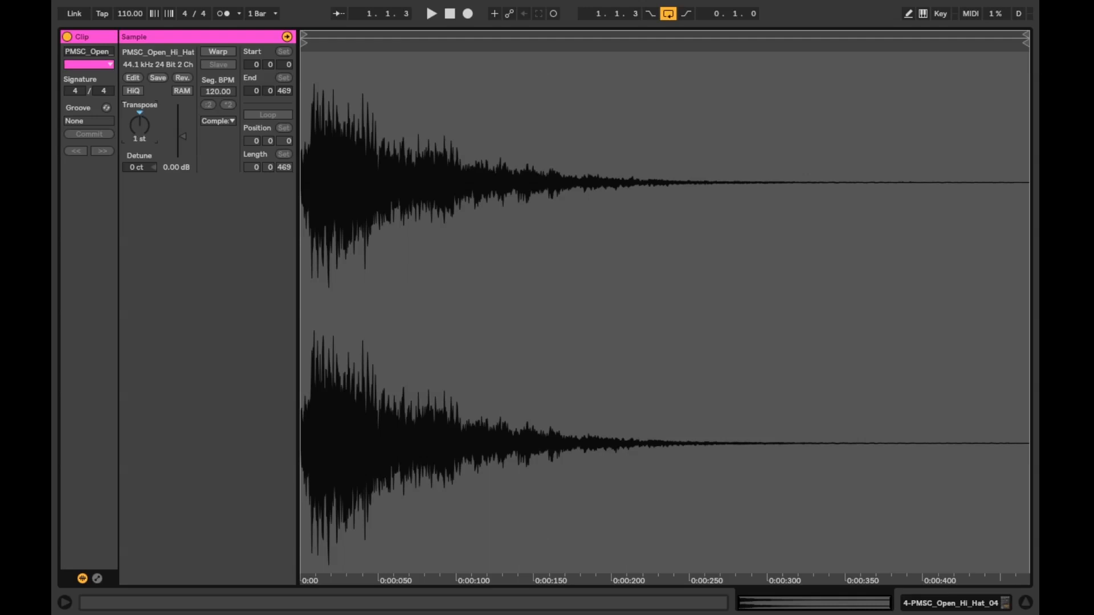
double_click(950, 604)
key(space)
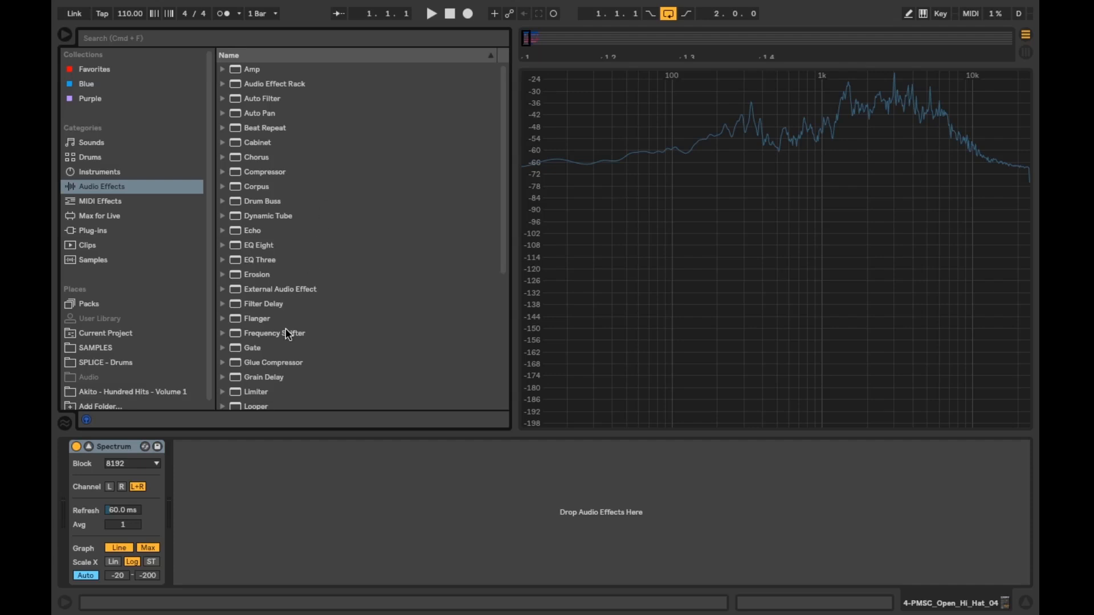
Add a Frequency Shifter to the hi-hat track before Spectrum and resume playback
double_click(285, 333)
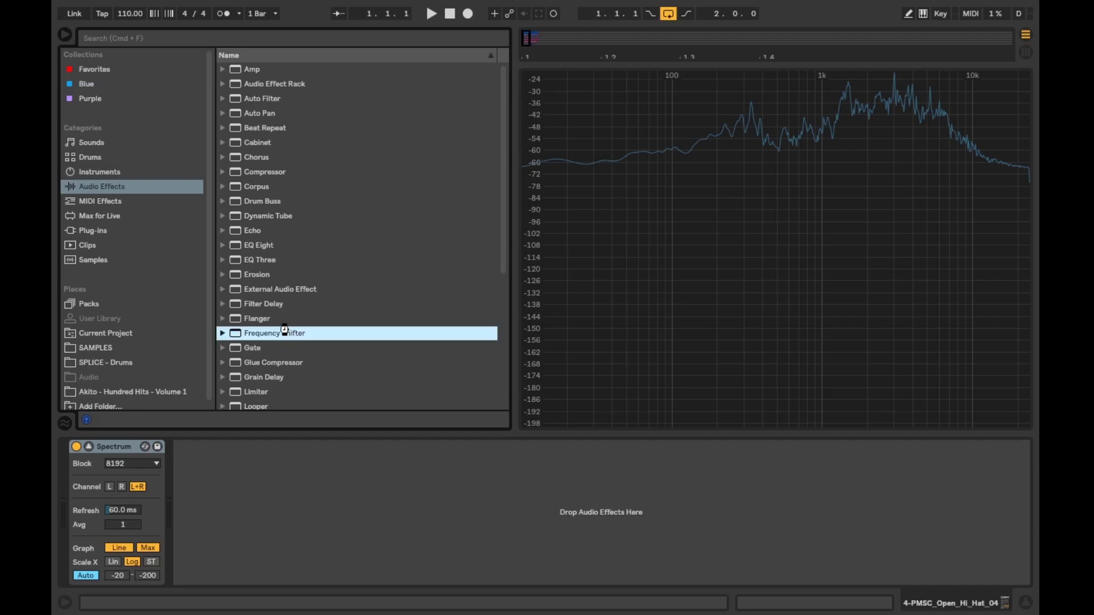
click(68, 38)
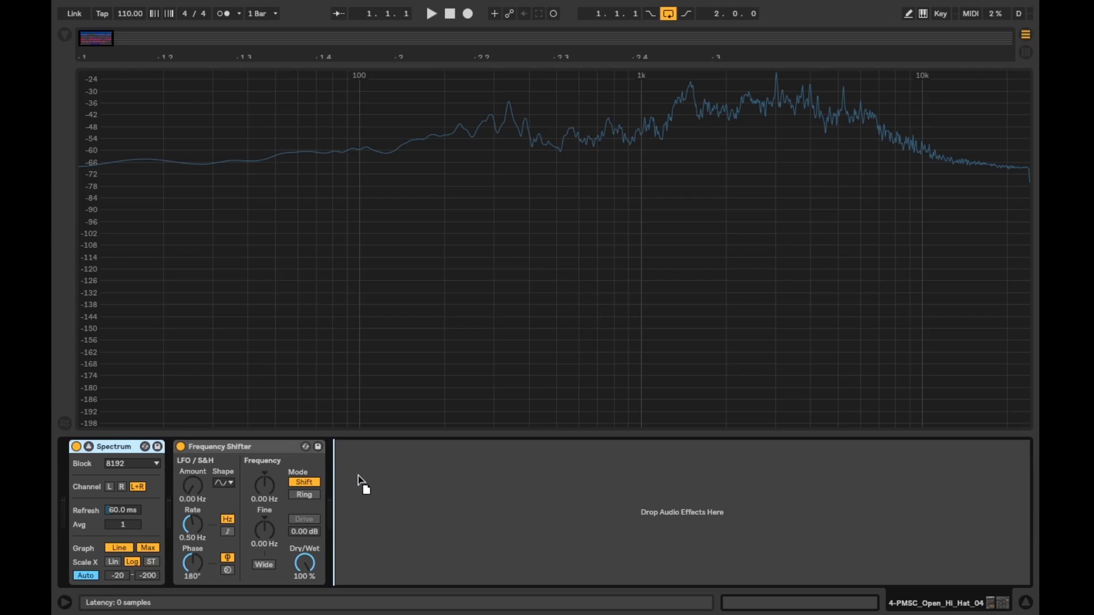
drag(359, 484, 360, 480)
key(space)
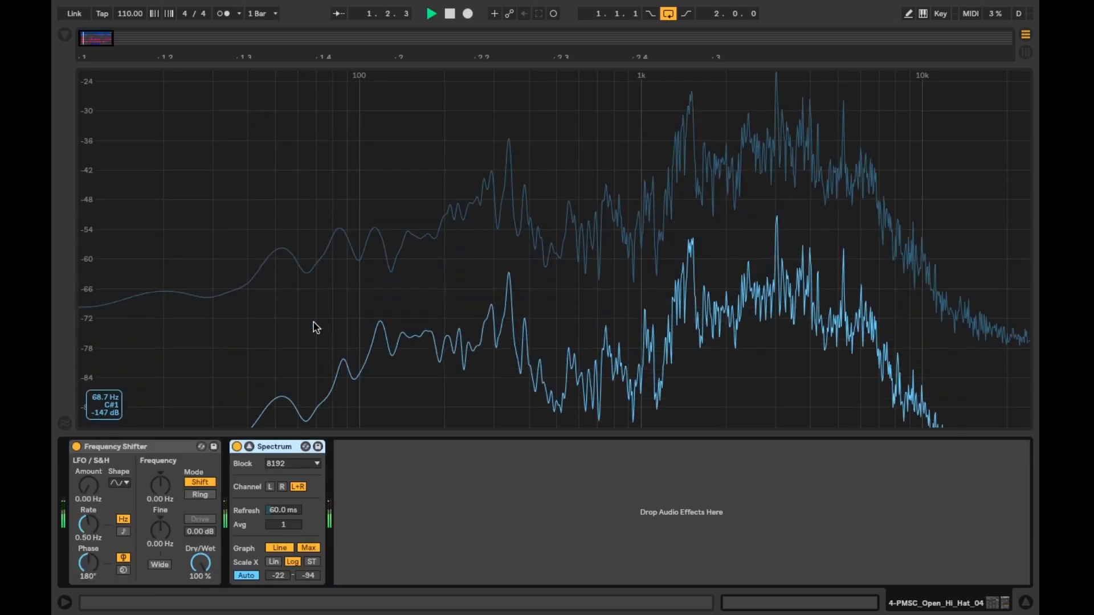